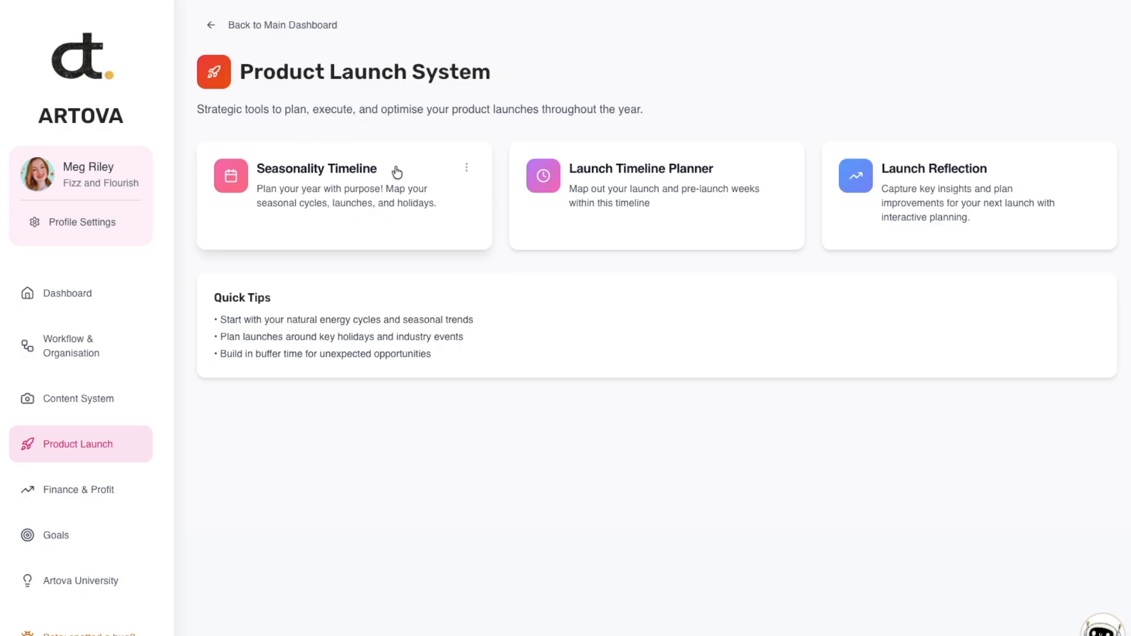
Step: Open the Letter Club timeline in the Launch Timeline Planner and add a Value Email to Week 1
click(658, 209)
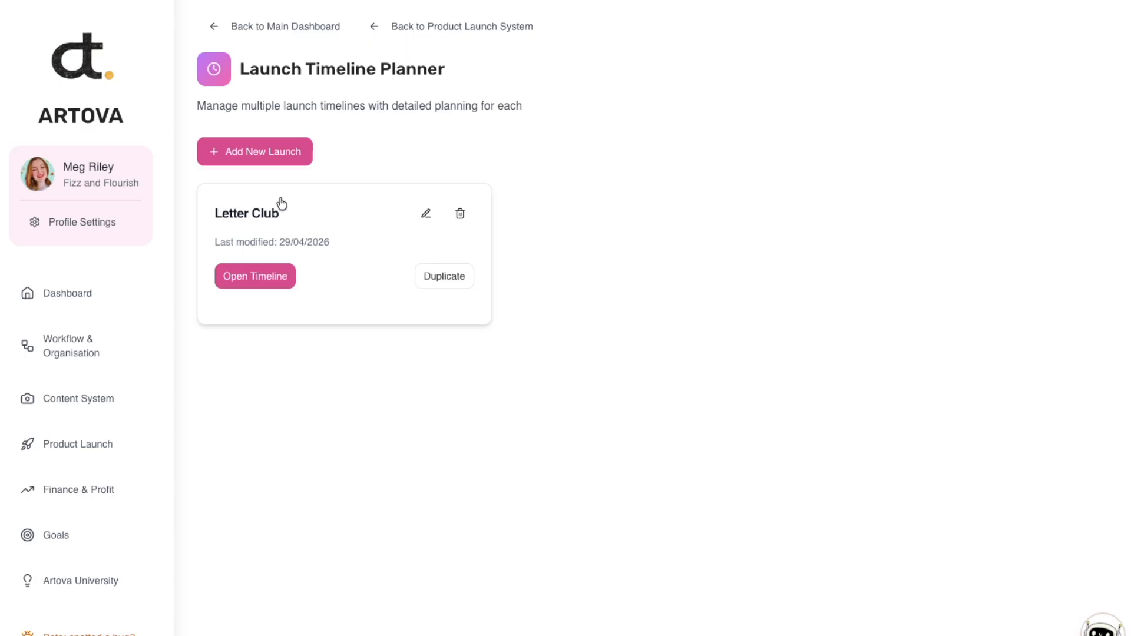
click(256, 278)
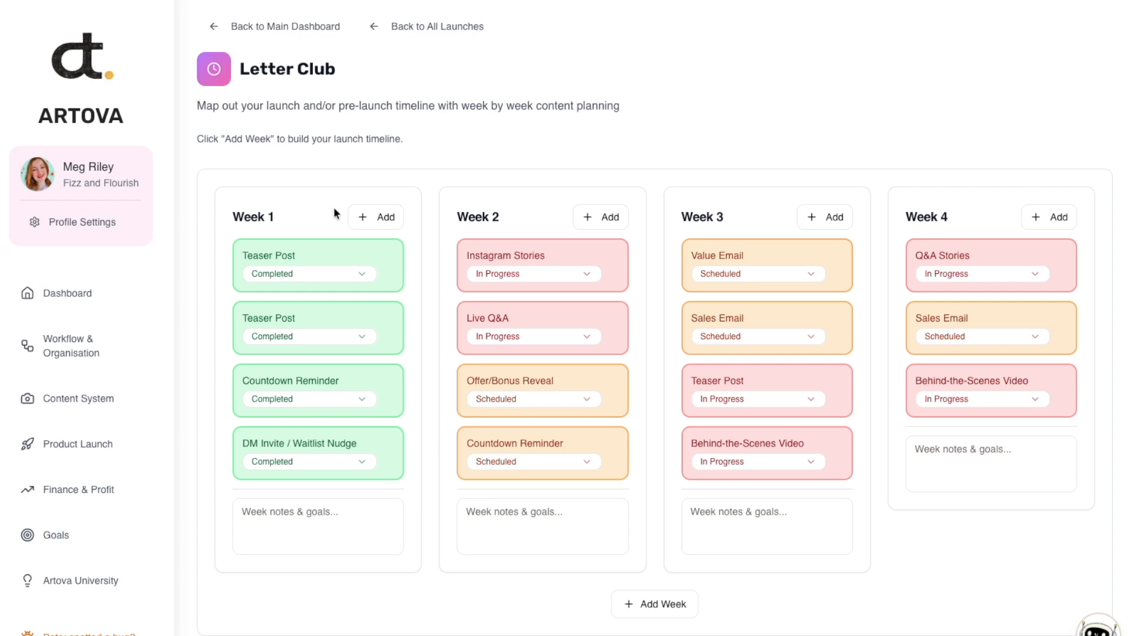
click(379, 221)
scroll(454, 383, up, 2)
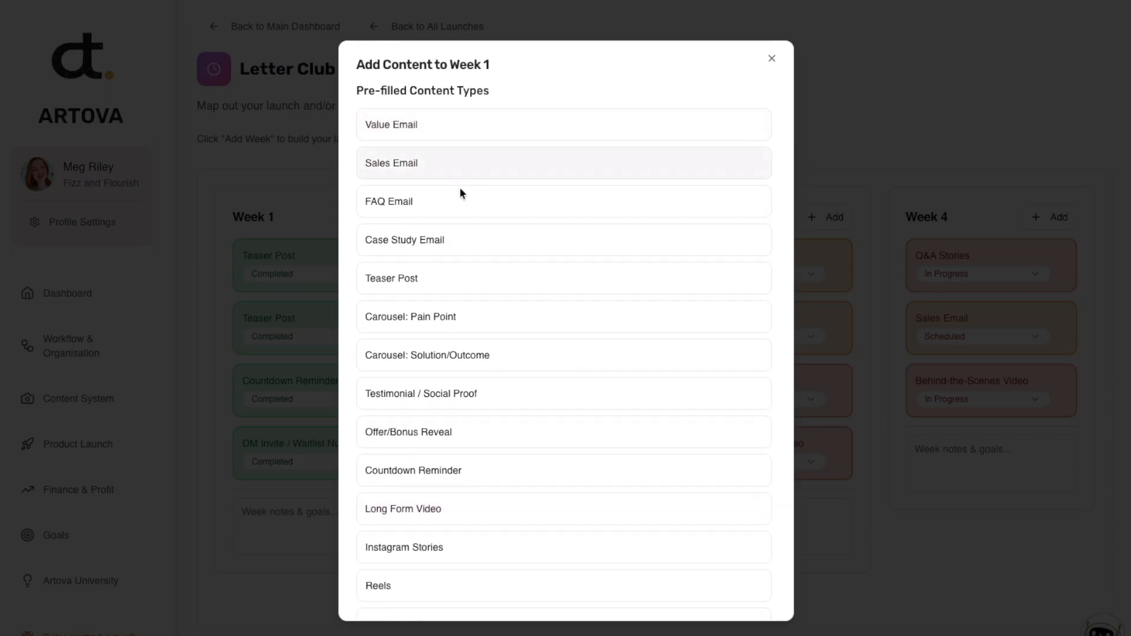
scroll(457, 427, down, 6)
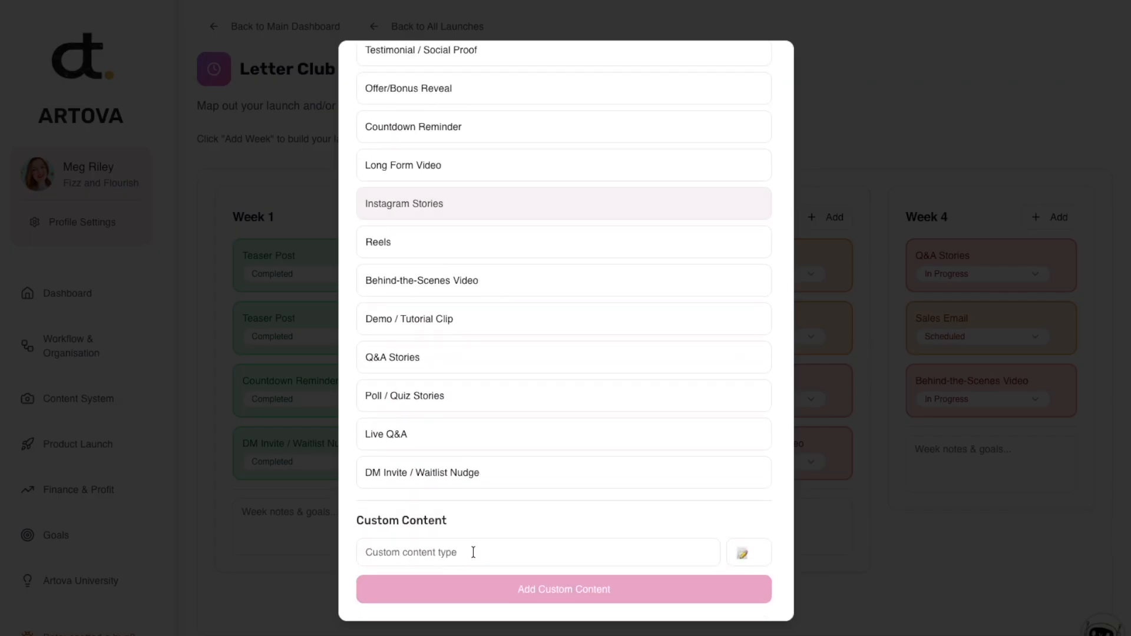
scroll(474, 553, up, 3)
scroll(474, 552, up, 3)
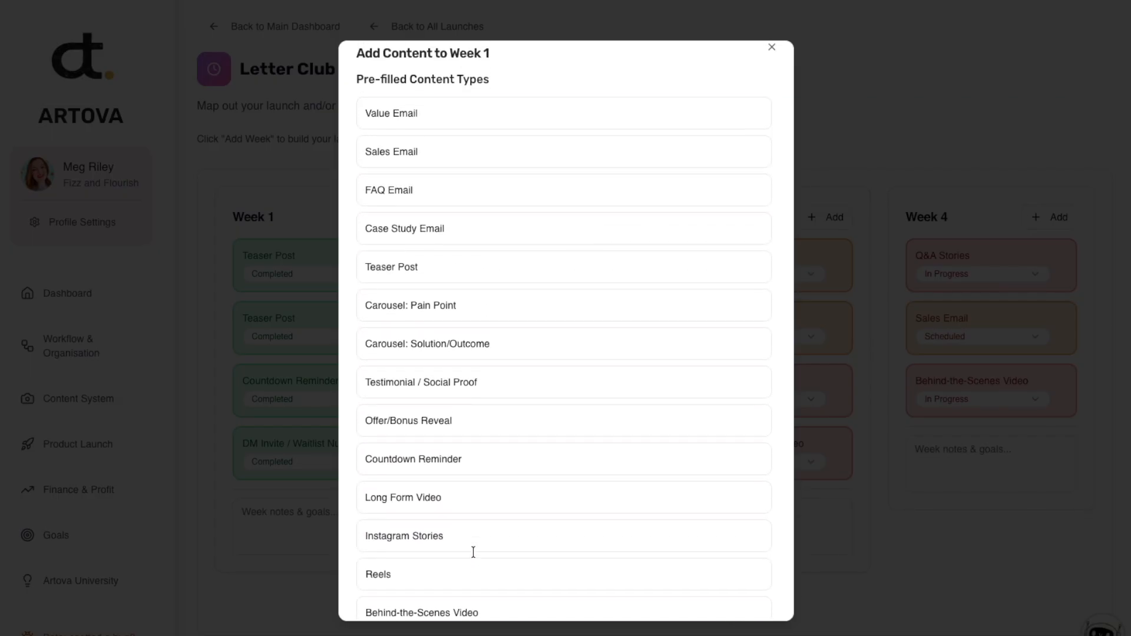
scroll(475, 558, up, 1)
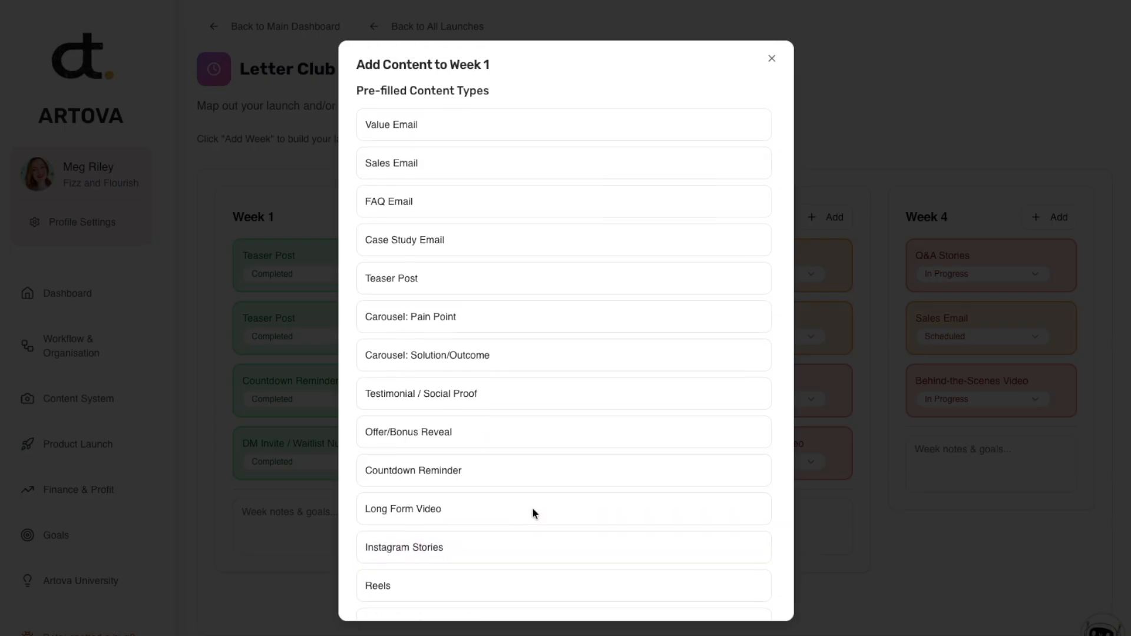
click(409, 130)
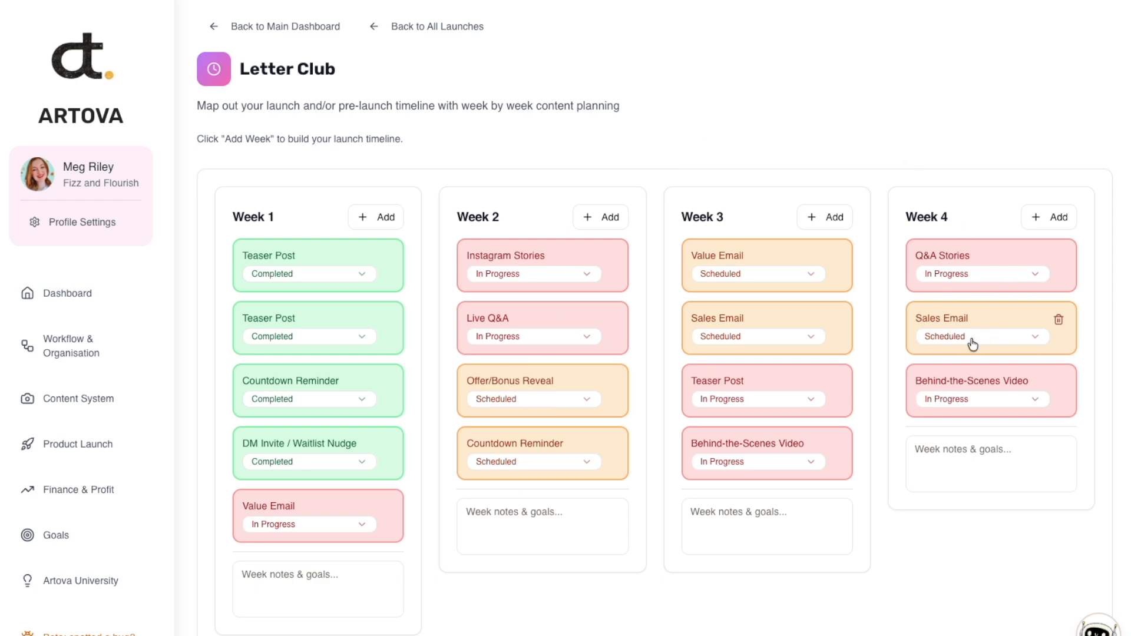
Step: Write "Launch week!" in the Week 4 notes and set the Week 1 Value Email's status to Scheduled
click(954, 462)
text(Launch week!)
click(1008, 634)
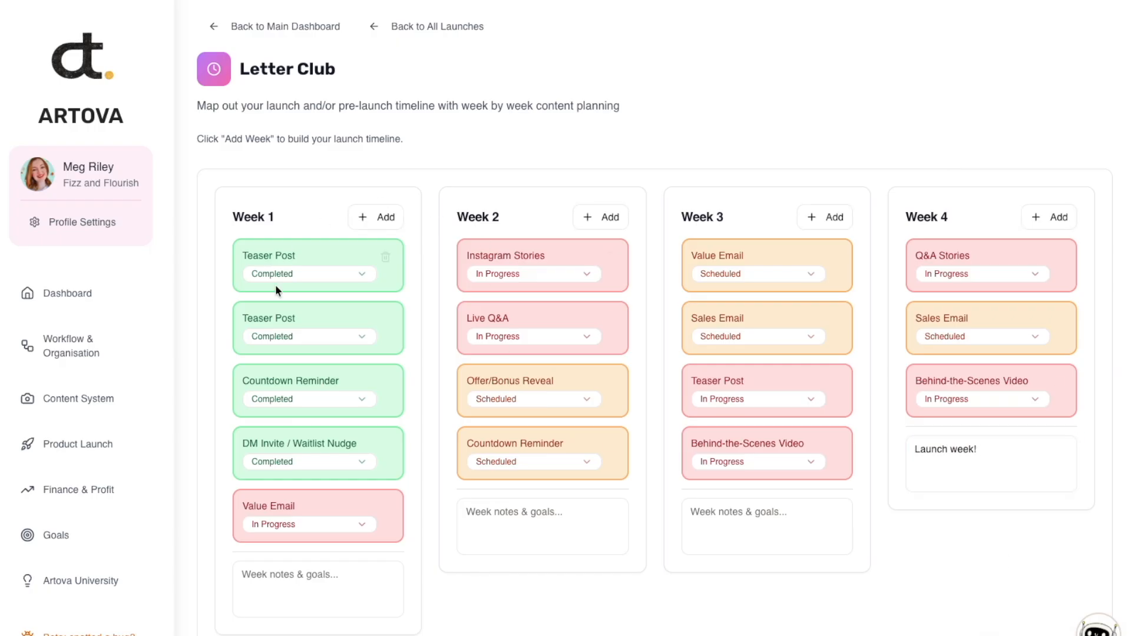
click(333, 526)
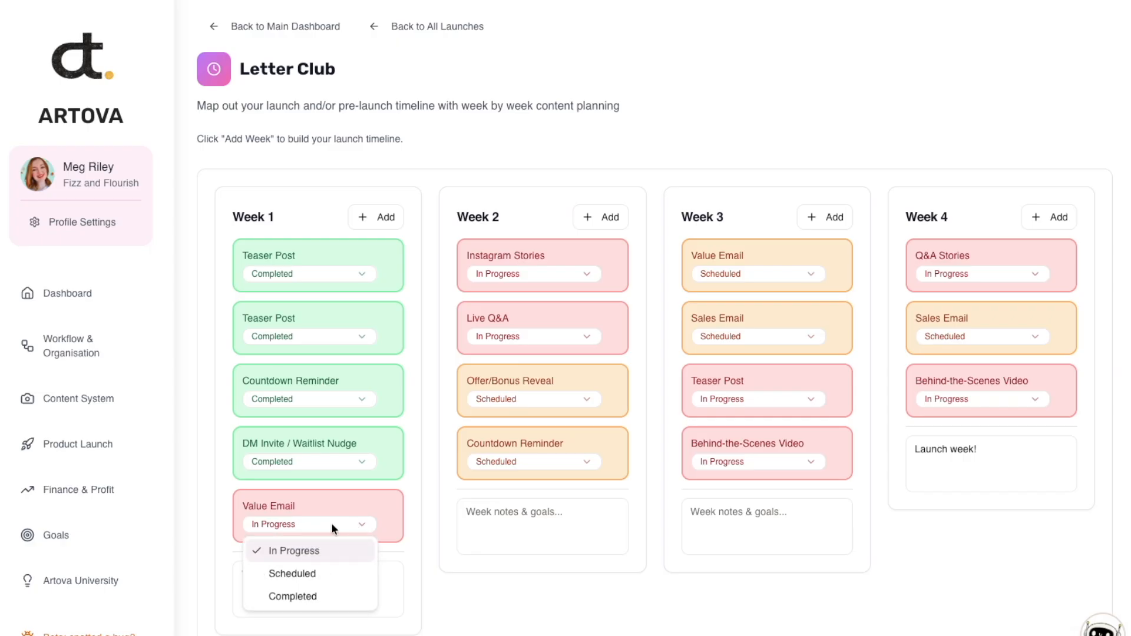
click(306, 575)
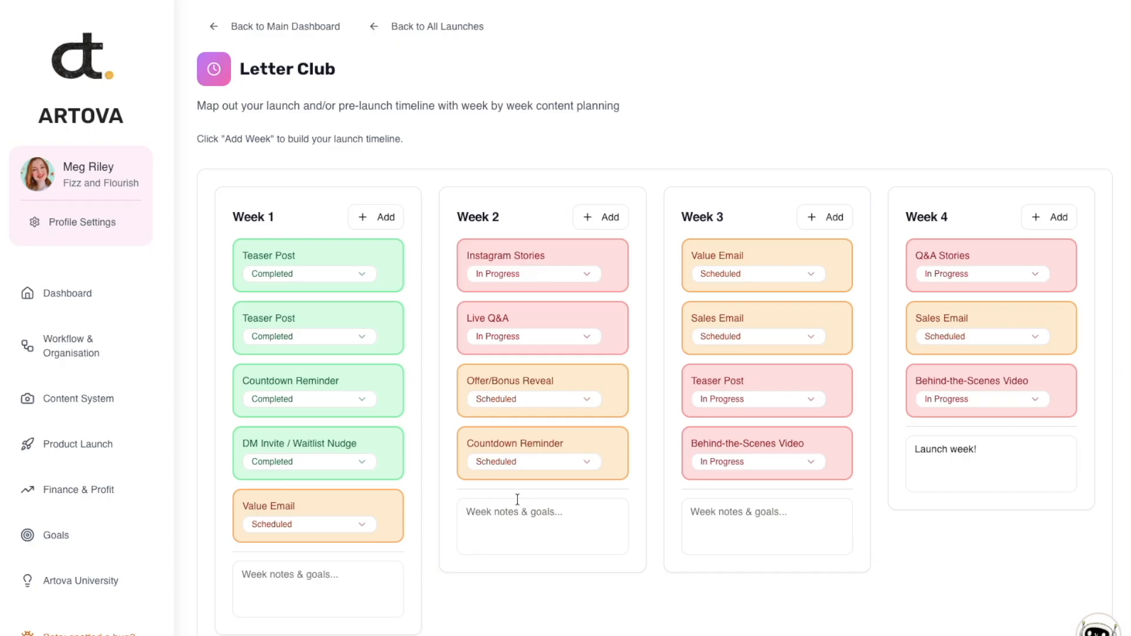
Step: Add three more weeks, Week 5 to Week 7, to the Letter Club timeline
scroll(501, 232, down, 3)
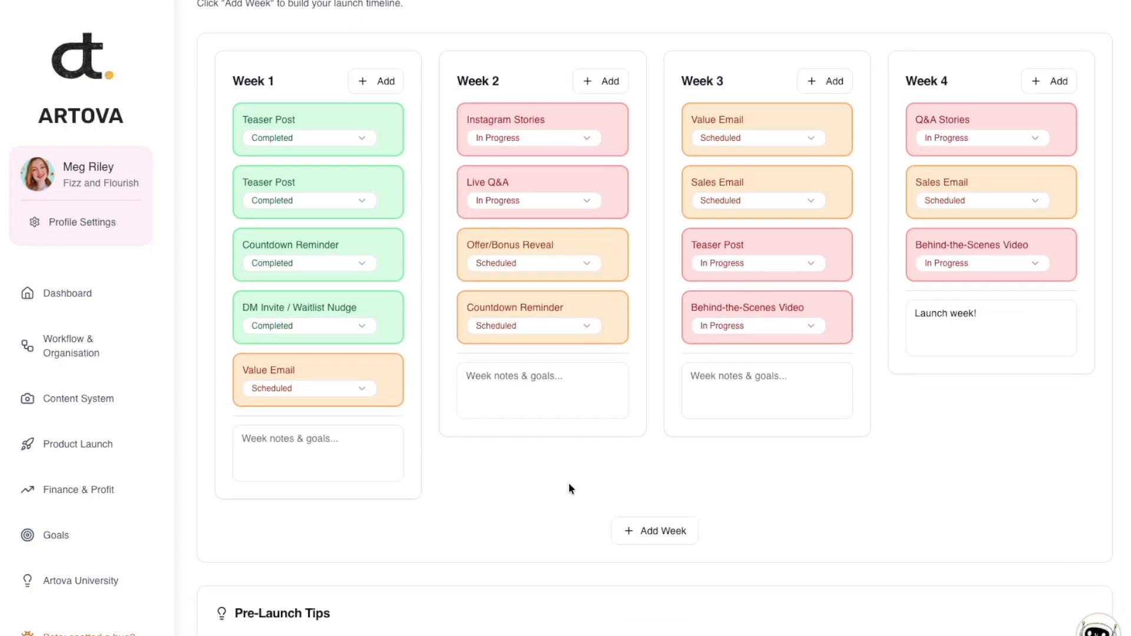
click(656, 534)
click(650, 488)
click(650, 490)
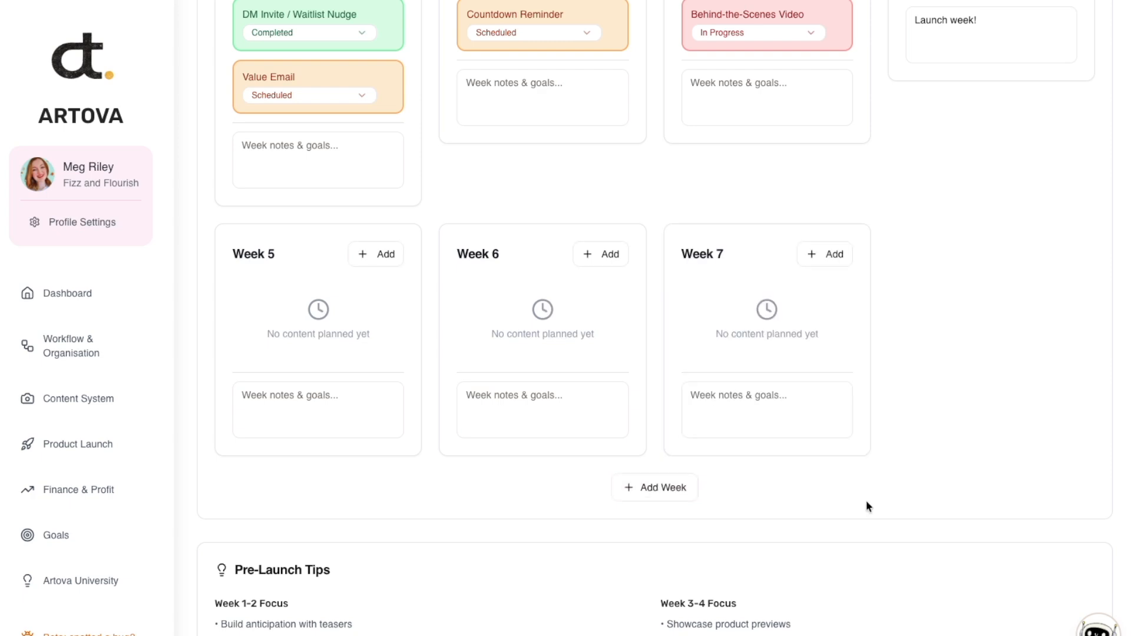
Step: Return to all launches and create a new launch titled "Kickstarter"
scroll(866, 504, up, 8)
click(442, 27)
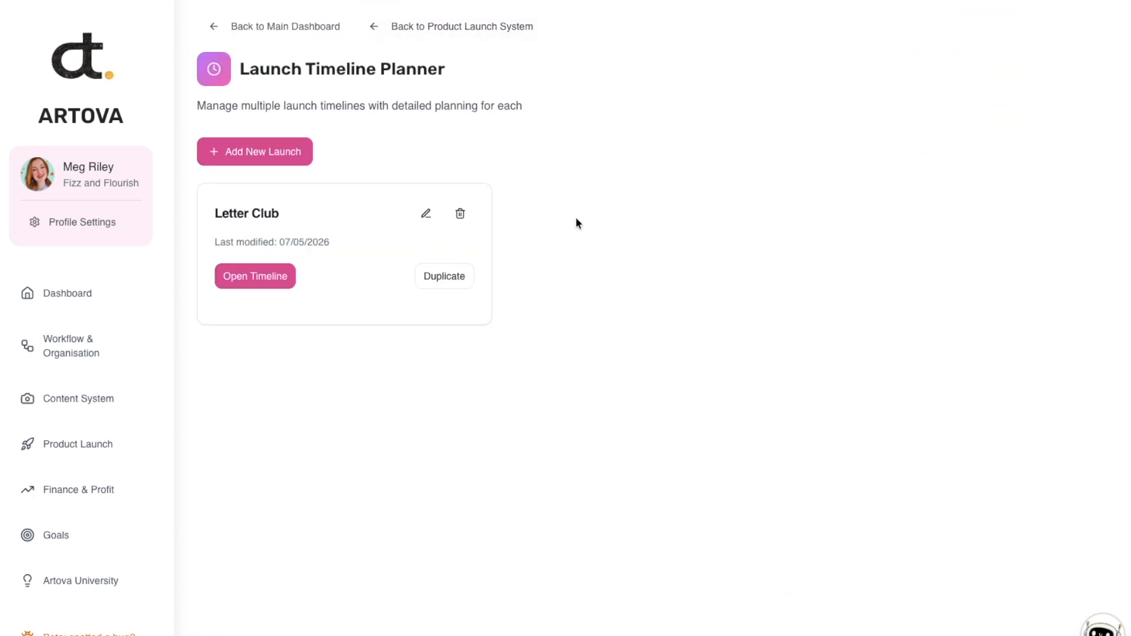
click(282, 152)
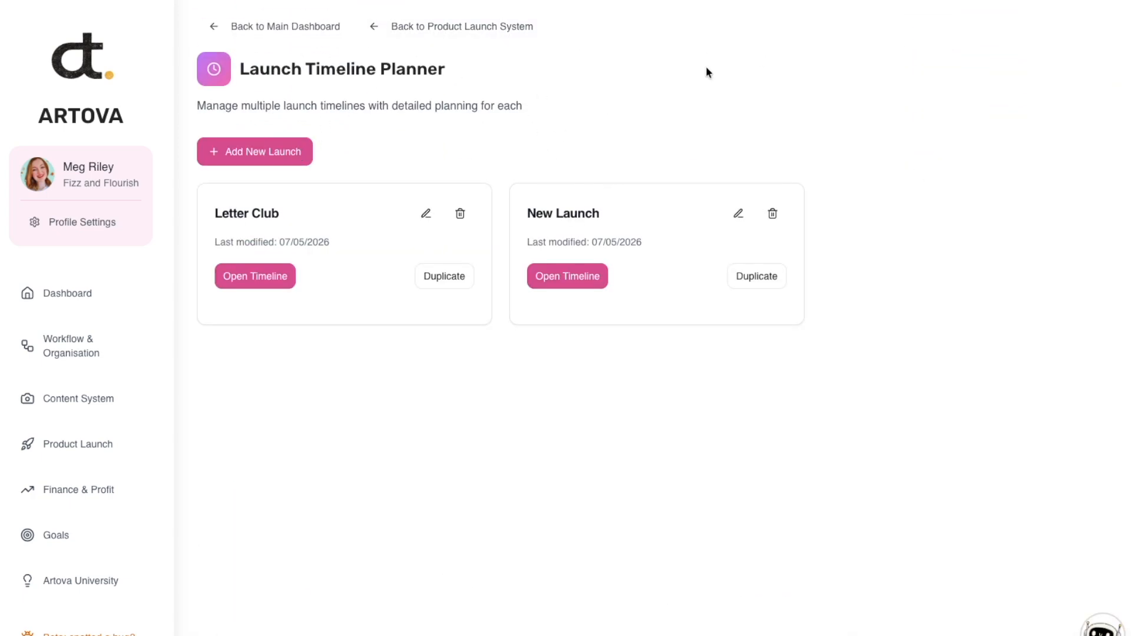
click(738, 213)
text(Kicks)
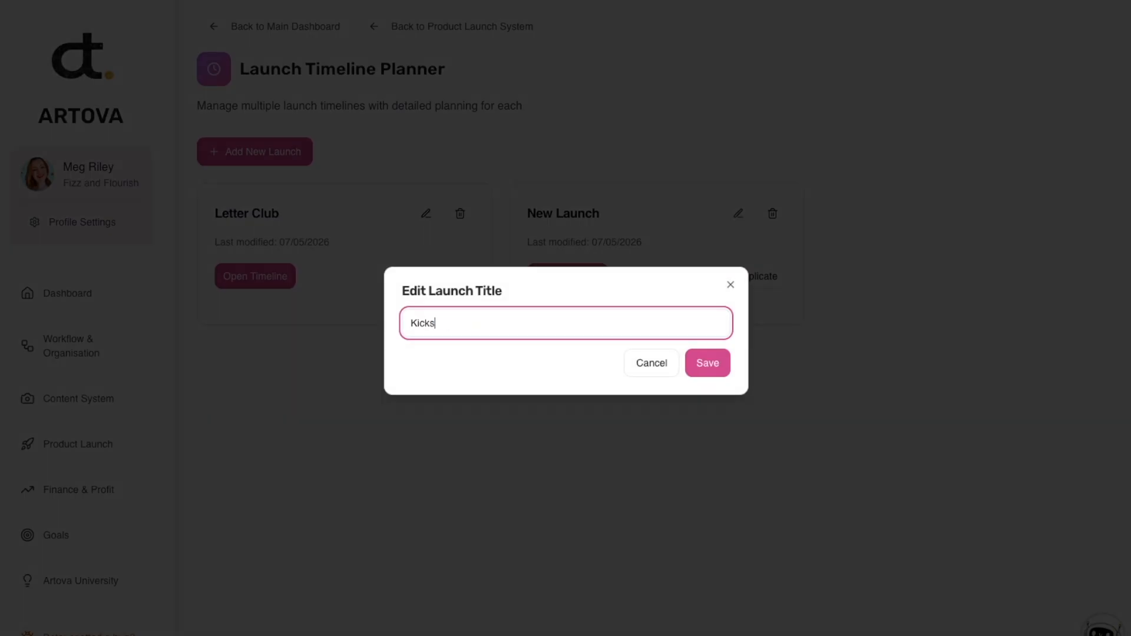
text(tarter)
key(Return)
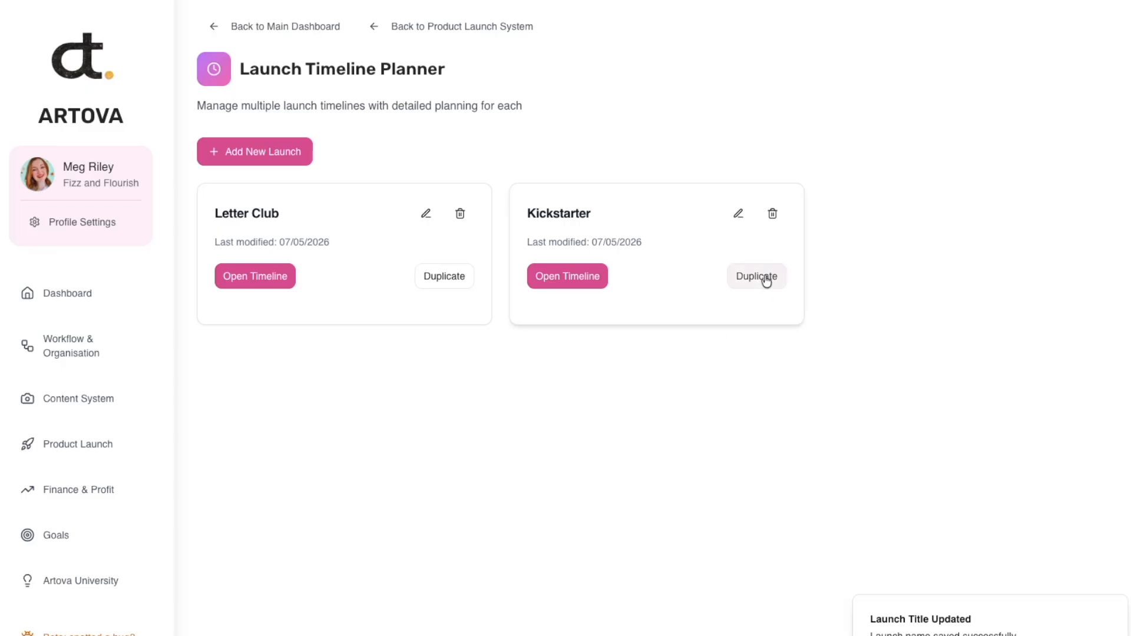
Step: Add a Long Form Video to Week 1 of the Kickstarter timeline, with the note "Start sharing sneak peeks, value, behind the scenes"
click(587, 272)
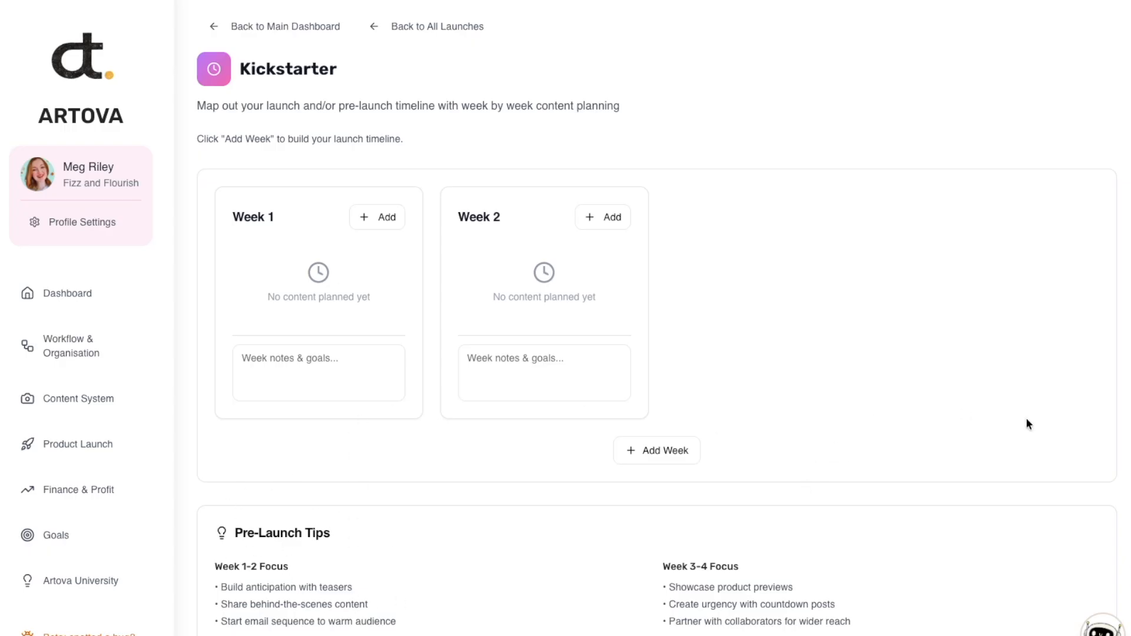
click(1101, 628)
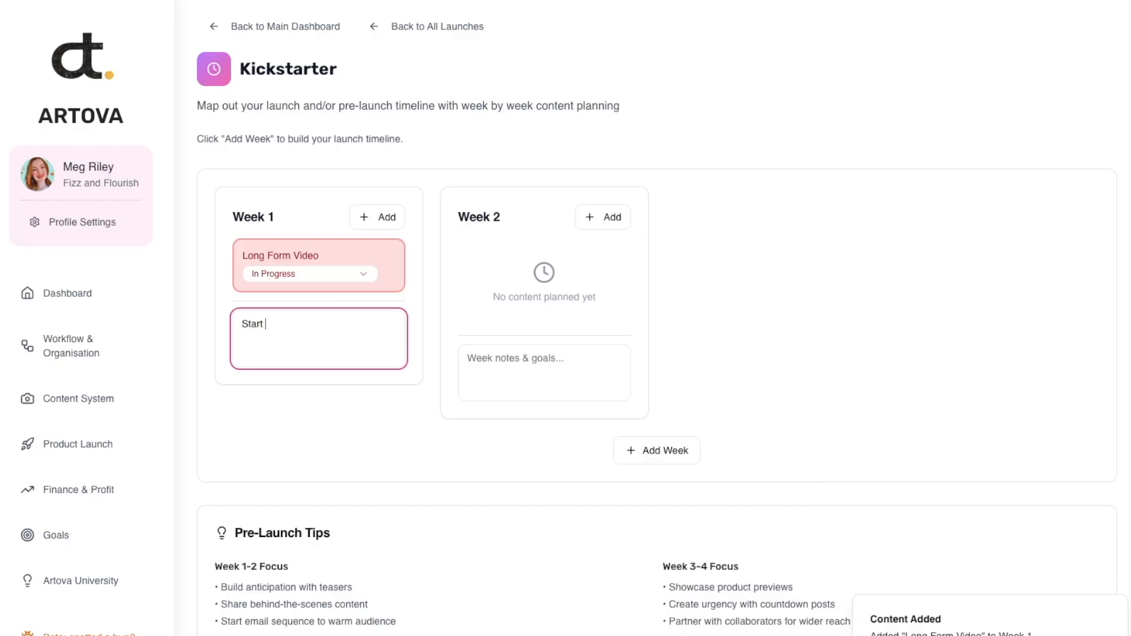
text(sharing sneak peeks behind the scenes)
Step: Add a Value Email, Carousel: Solution/Outcome, Carousel: Pain Point and Behind-the-Scenes Video to Week 1
click(377, 217)
click(388, 125)
click(379, 218)
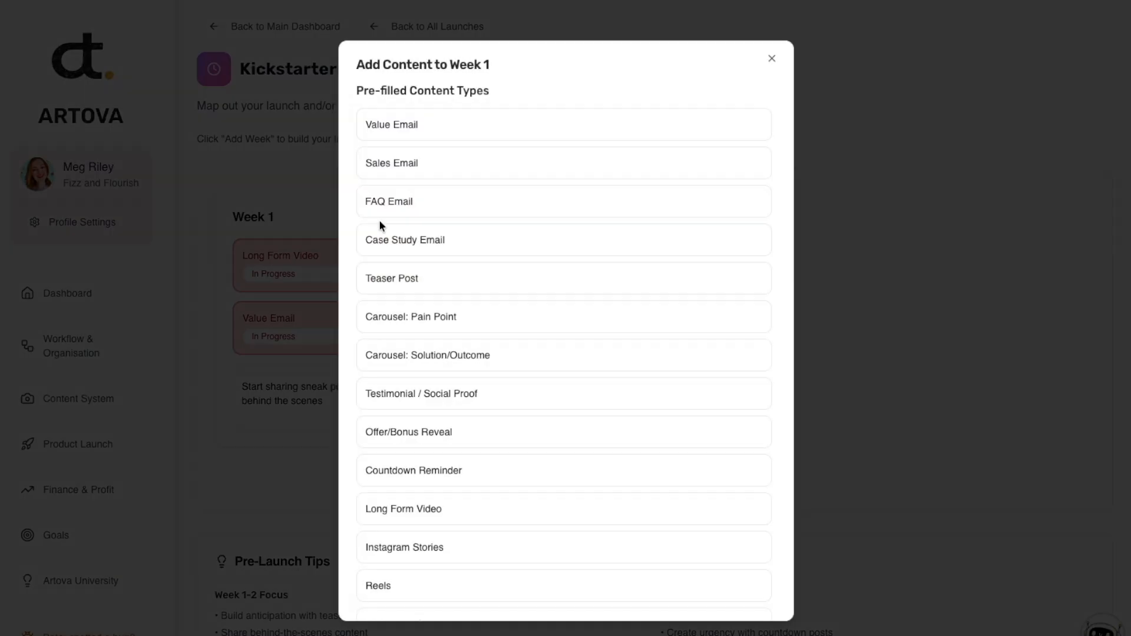
click(412, 358)
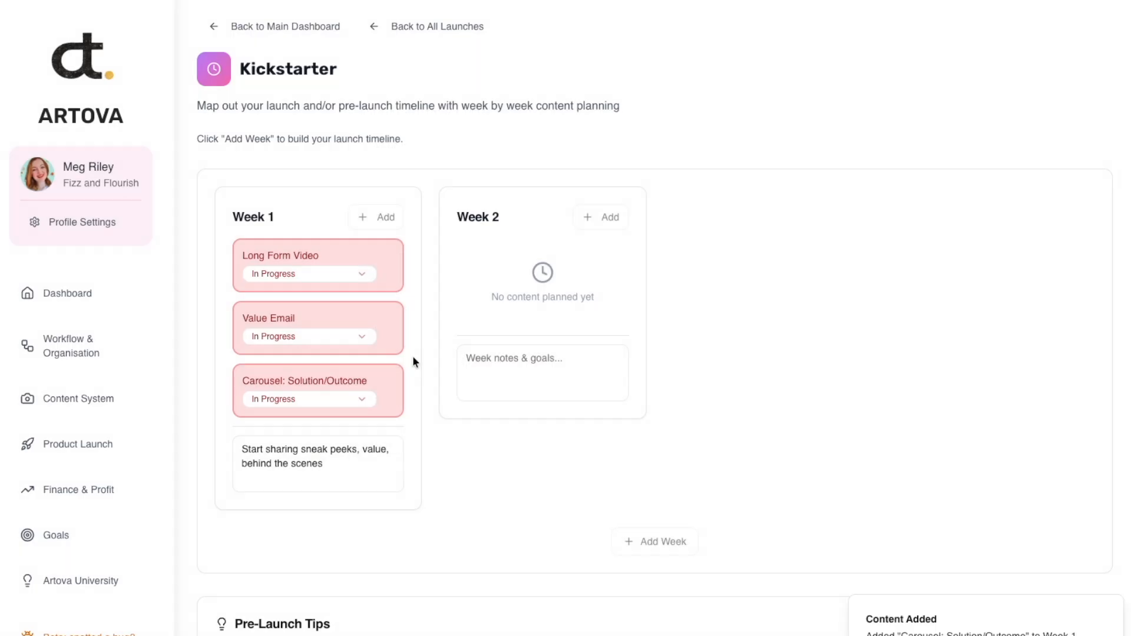
click(374, 217)
click(450, 319)
Step: Fill Week 2 with a Value Email, Carousel: Solution/Outcome, Long Form Video, Behind-the-Scenes Video and Demo / Tutorial Clip
click(601, 216)
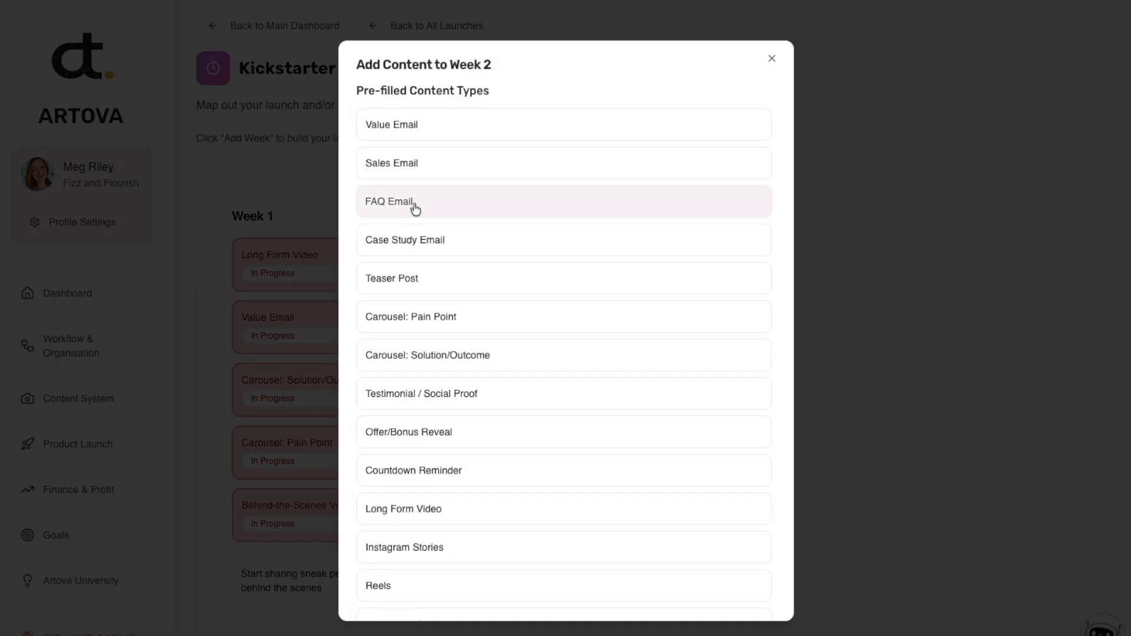
click(412, 348)
scroll(487, 283, down, 4)
click(432, 285)
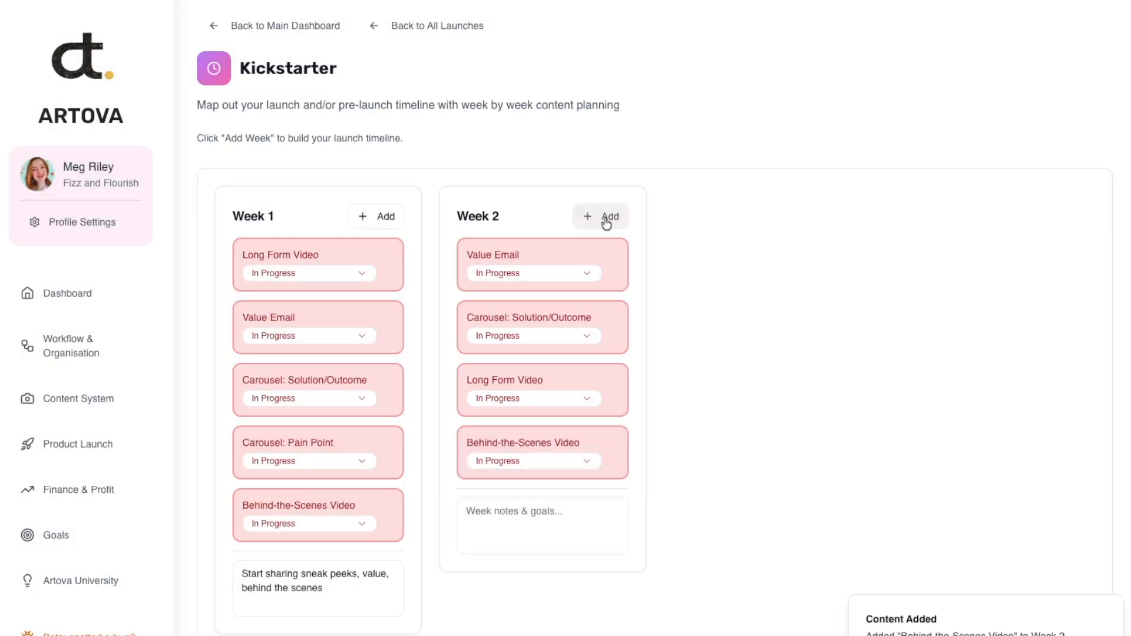
click(604, 219)
scroll(442, 471, down, 4)
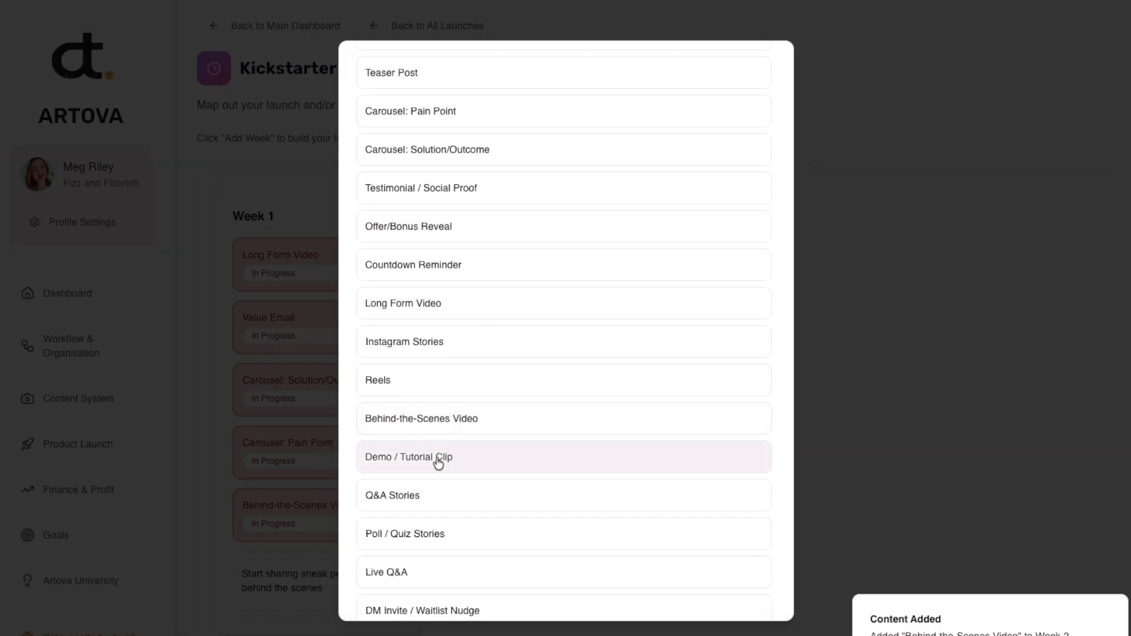
click(439, 458)
Step: Set Week 1's Long Form Video and Carousel: Pain Point to Scheduled, and its Value Email and Behind-the-Scenes Video to Completed
click(355, 273)
click(303, 323)
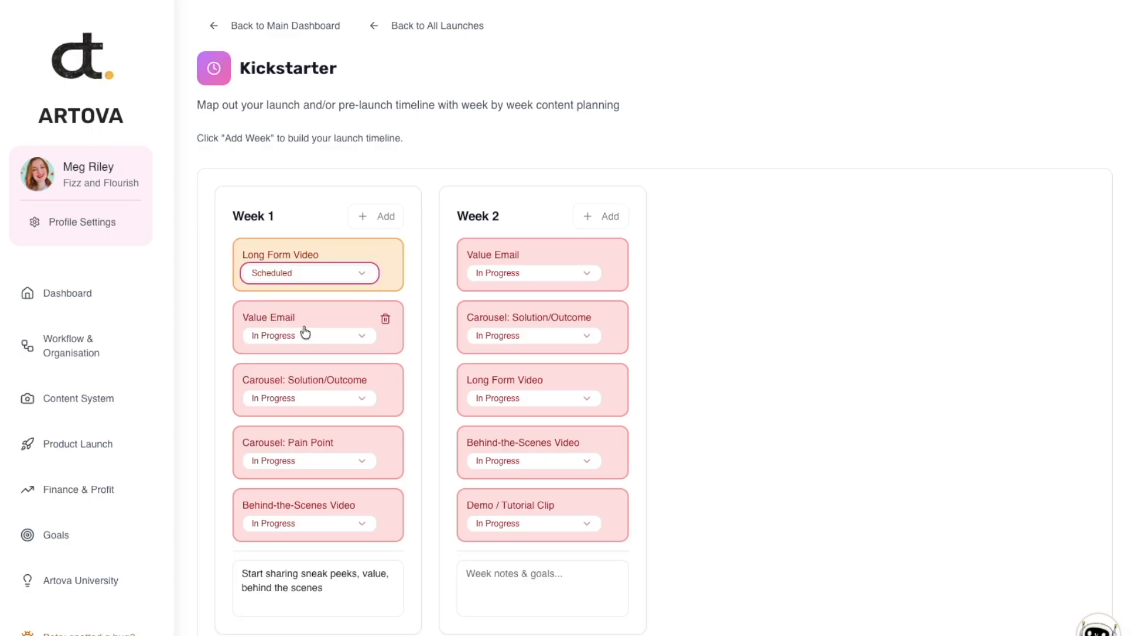
click(335, 337)
click(292, 408)
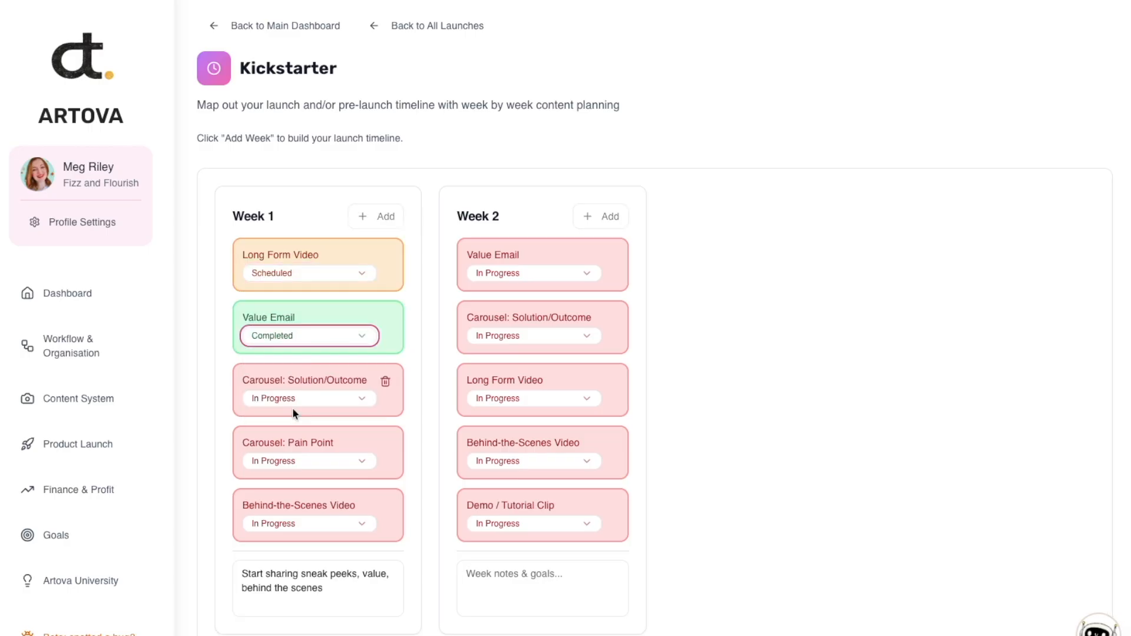
click(310, 465)
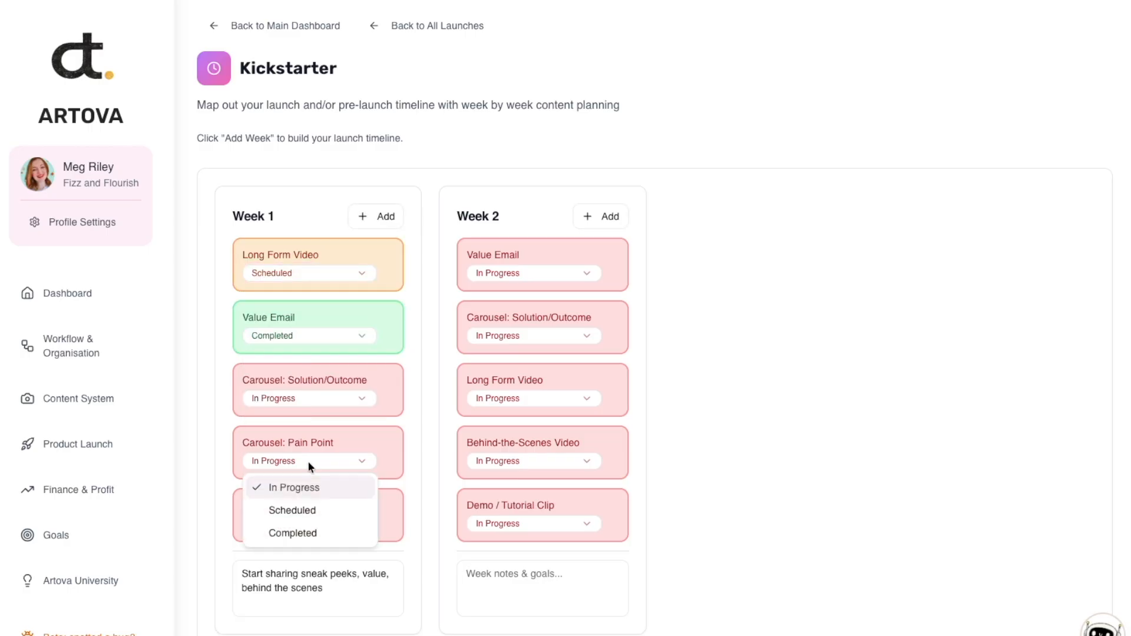
click(300, 511)
click(357, 531)
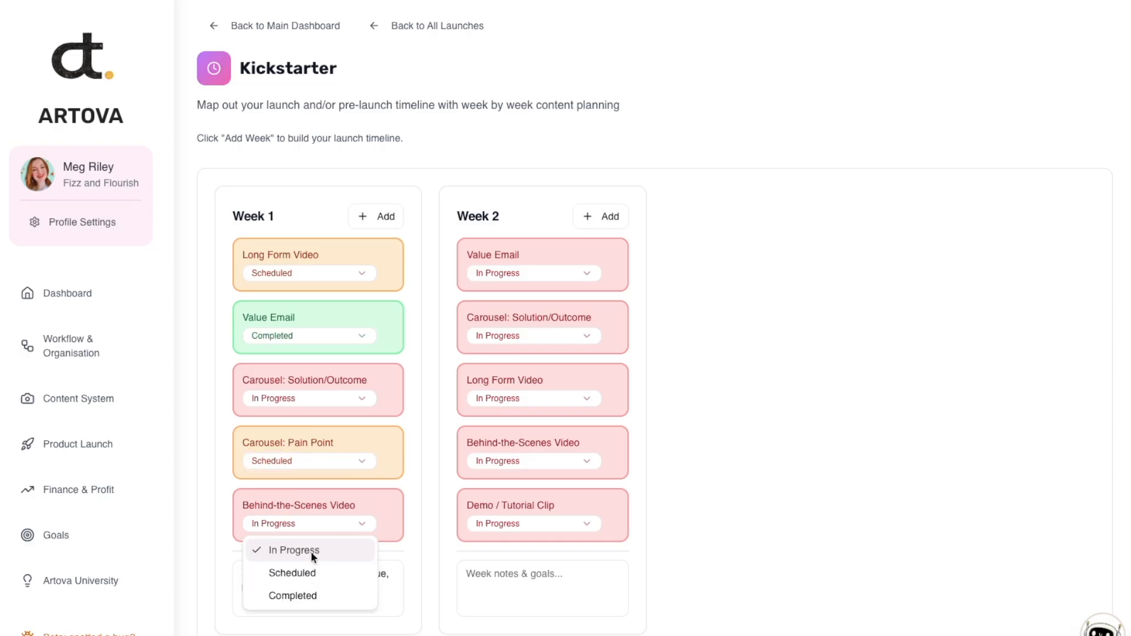
click(298, 593)
Step: Set Week 2's Value Email to Completed and its Carousel: Solution/Outcome to Scheduled
click(533, 273)
click(506, 345)
click(506, 337)
click(518, 383)
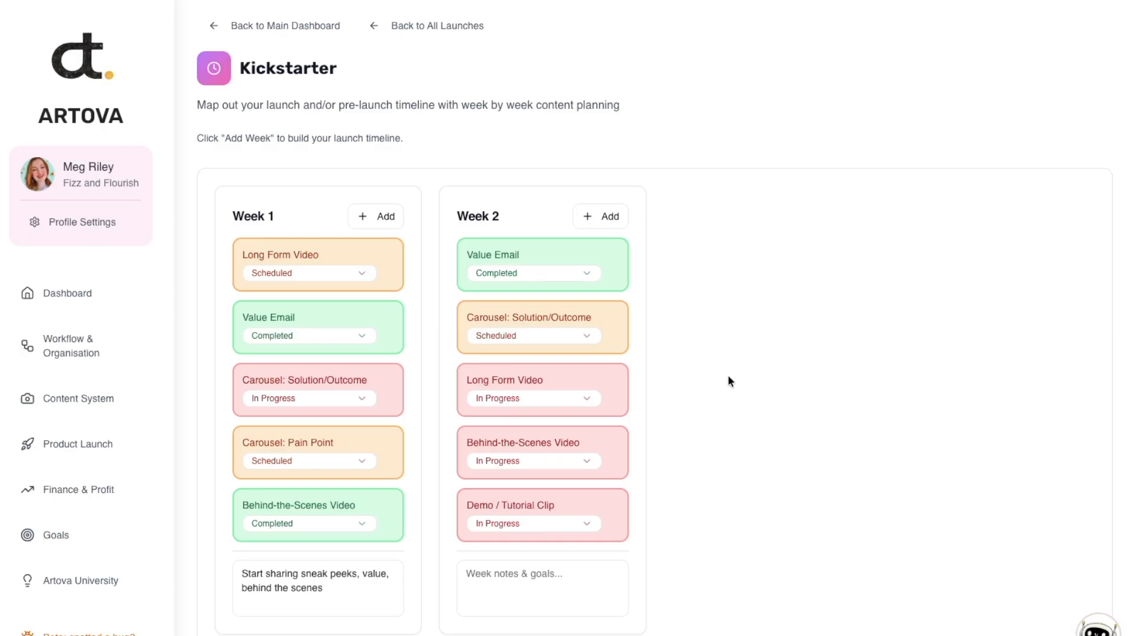
Step: Write "Continue sharing value - more product reveals, CTA: join waitlist to be first to know" in the Week 2 notes
click(542, 586)
text(Continue sharing value - more product reveals, CTA: join wait)
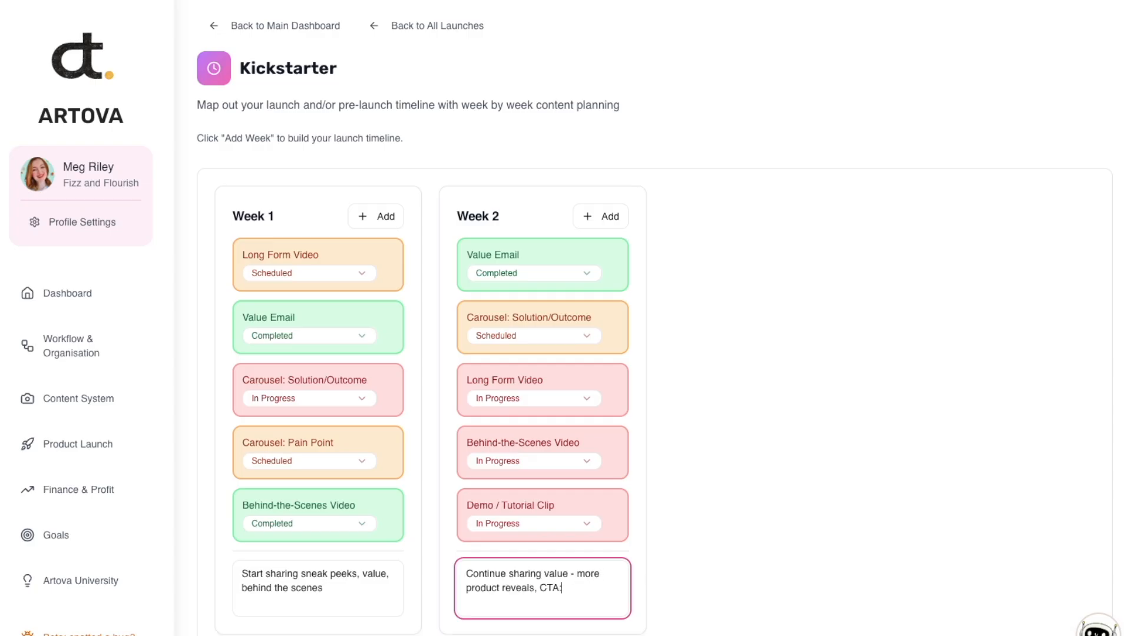
text(list to be first to know)
click(817, 501)
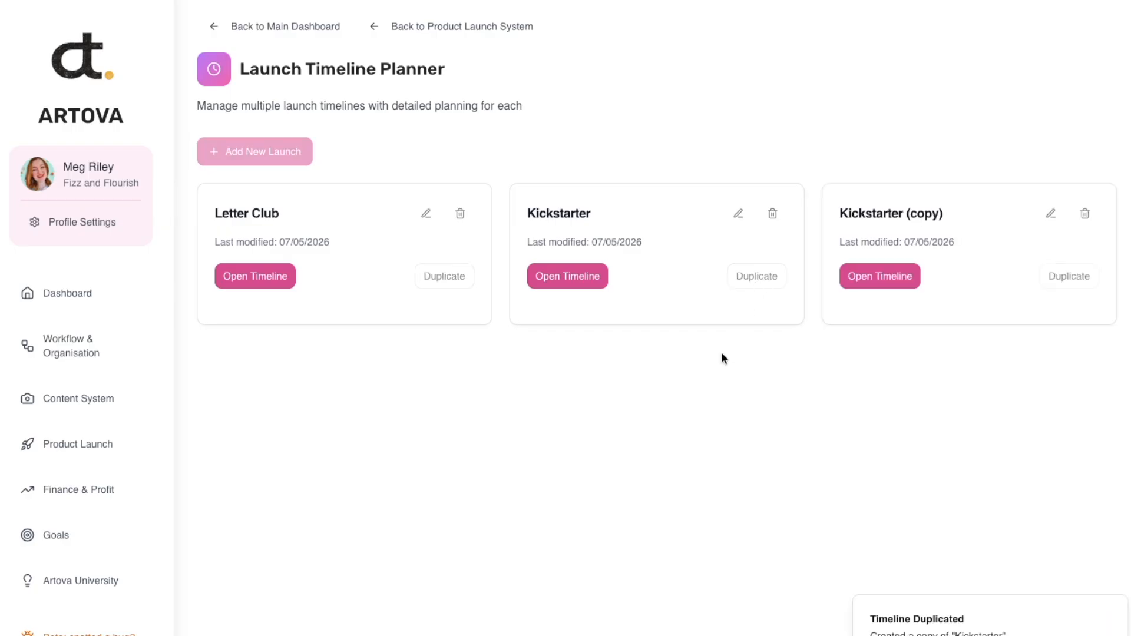
Step: Open the Kickstarter (copy) timeline, and review the launches planned per quarter in the Seasonality Timeline
click(865, 276)
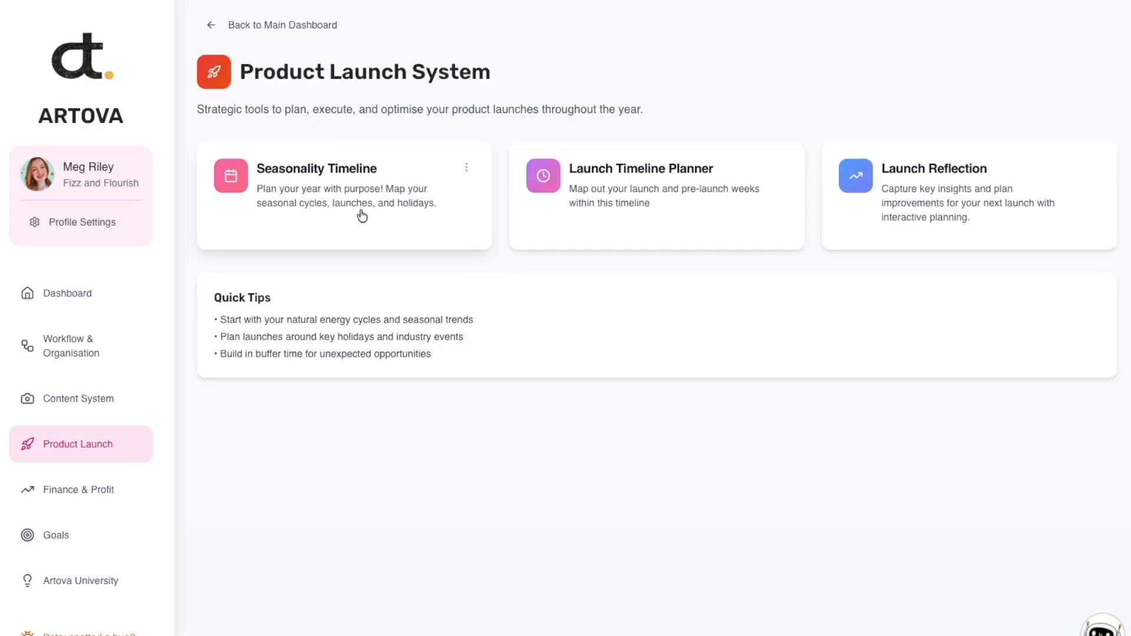
click(361, 216)
scroll(503, 243, down, 7)
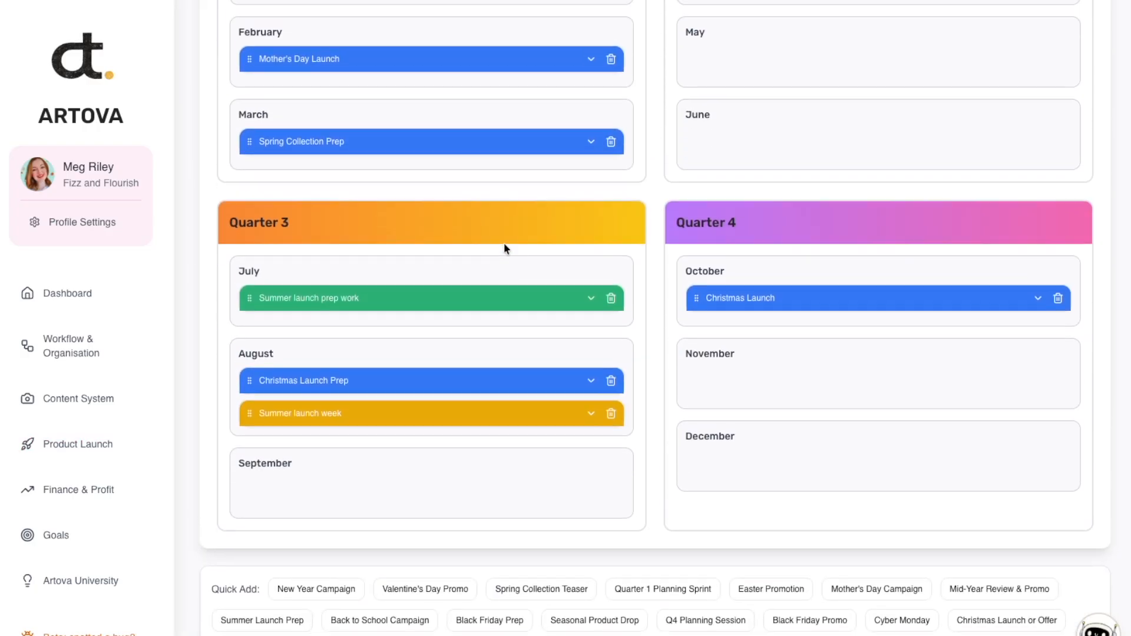
scroll(504, 243, up, 8)
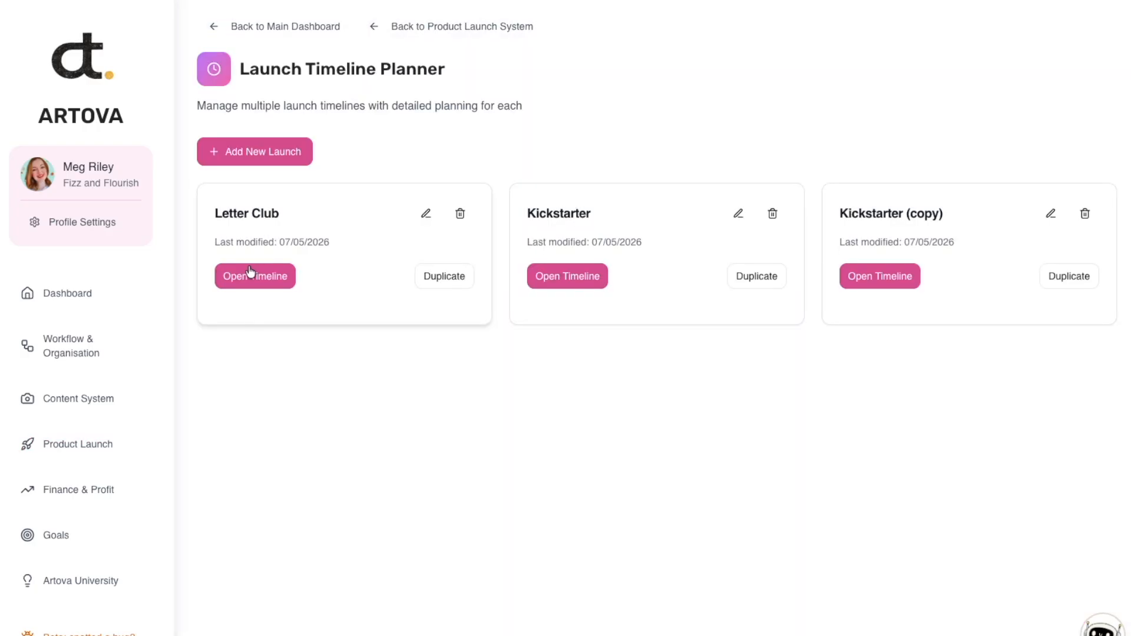